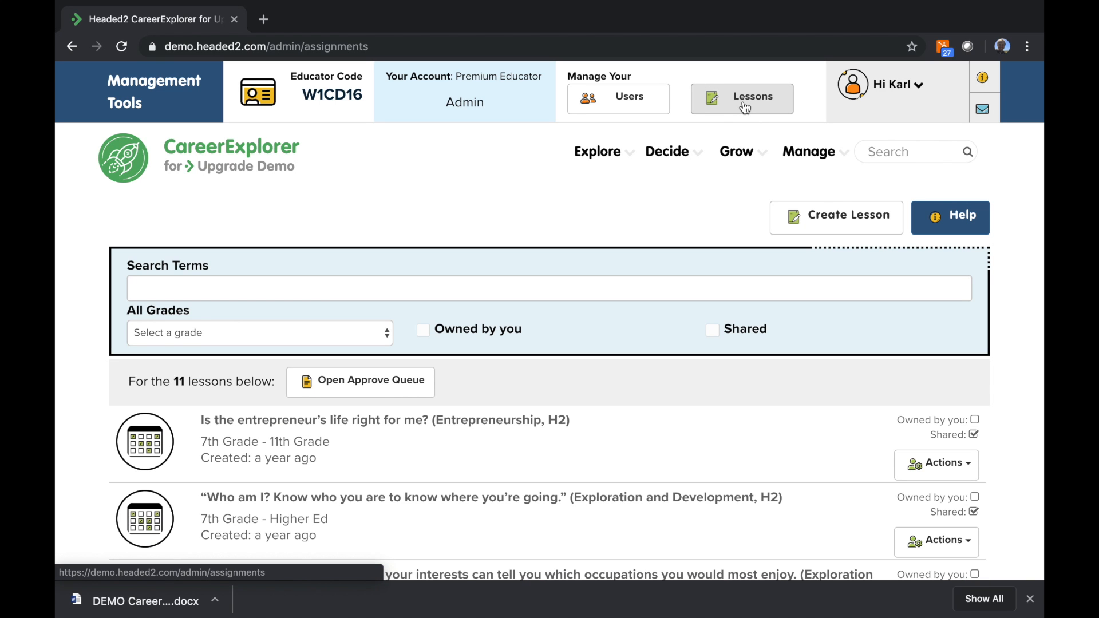
# Step: Look through the full list of available lessons on the lesson management page
pyautogui.scroll(-8, 566, 395)
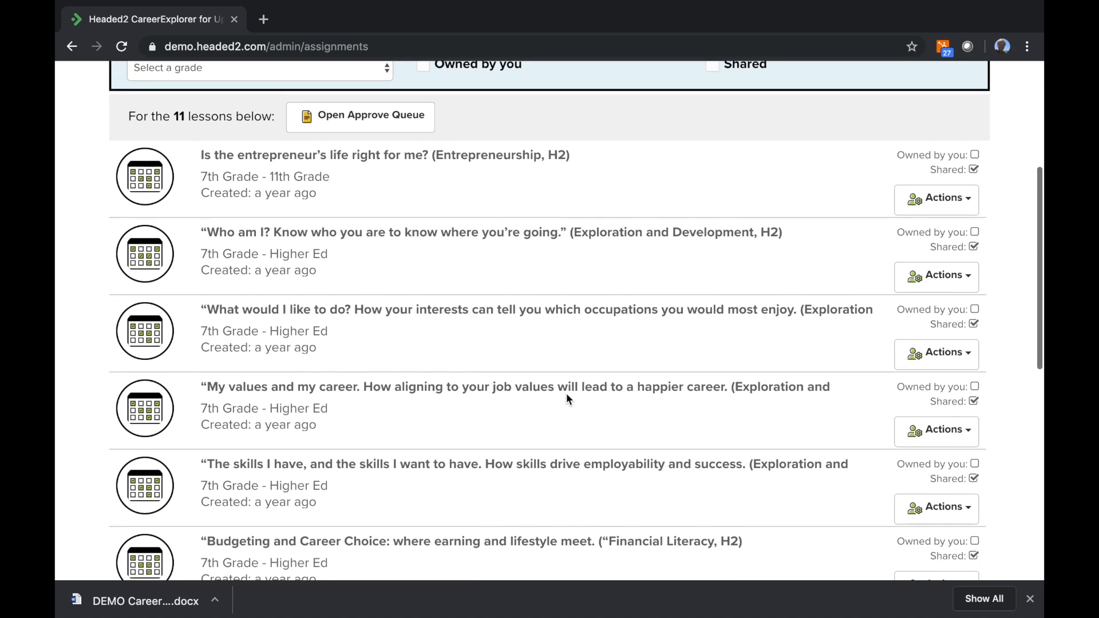
pyautogui.scroll(-7, 567, 395)
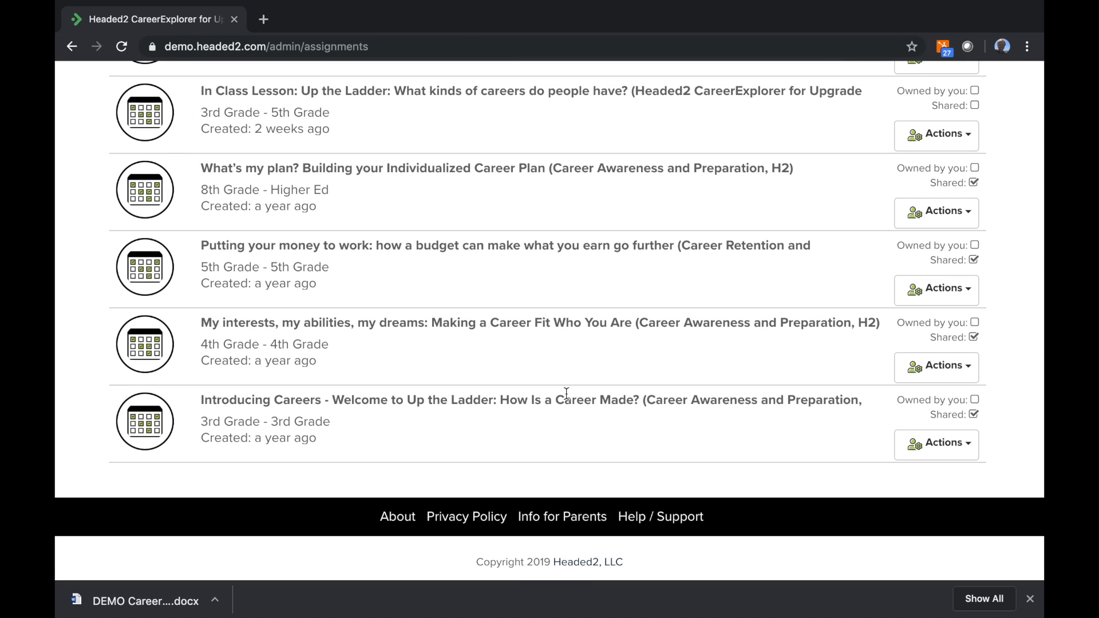
pyautogui.scroll(13, 566, 393)
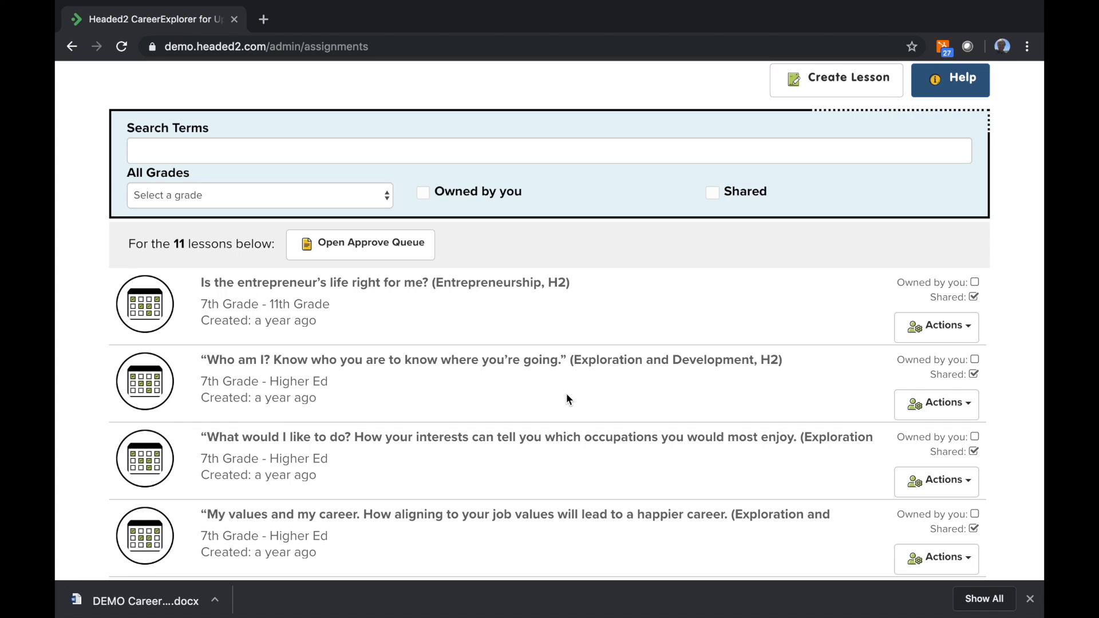
pyautogui.scroll(-2, 548, 300)
pyautogui.scroll(5, 548, 300)
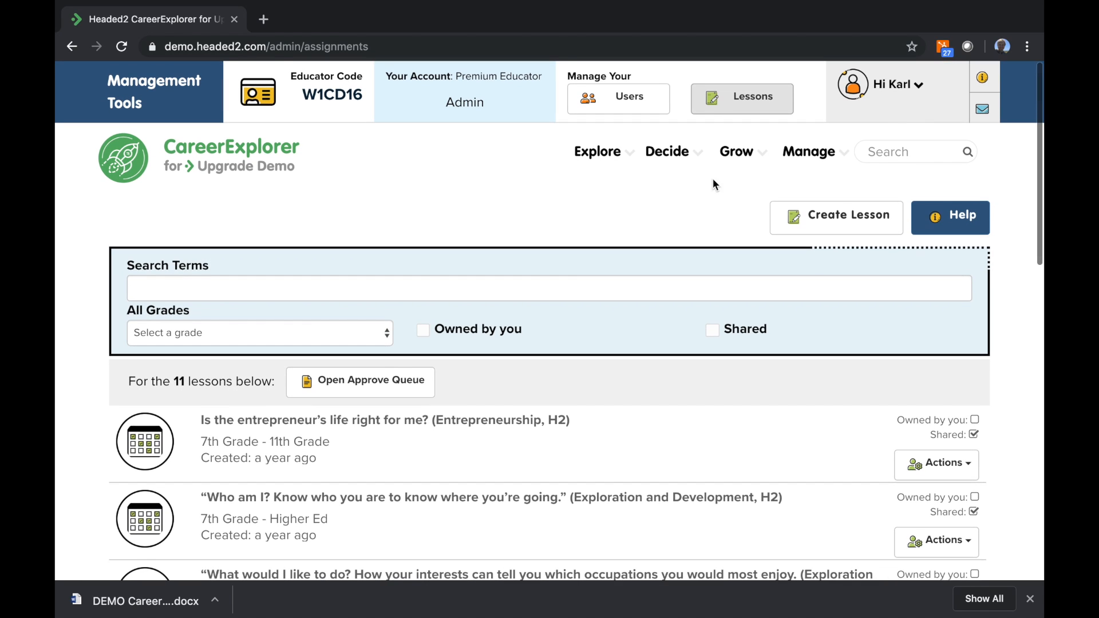
# Step: Open the form for creating a new lesson, check its lowest suggested grade choices, and close it without creating anything
pyautogui.click(829, 229)
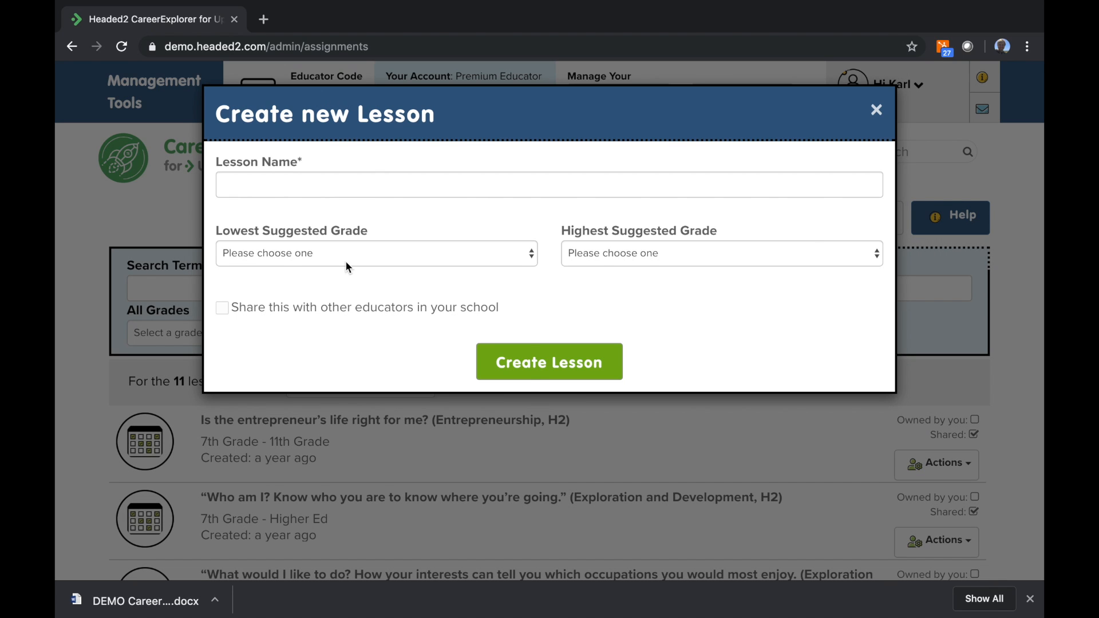
pyautogui.click(345, 259)
pyautogui.click(723, 298)
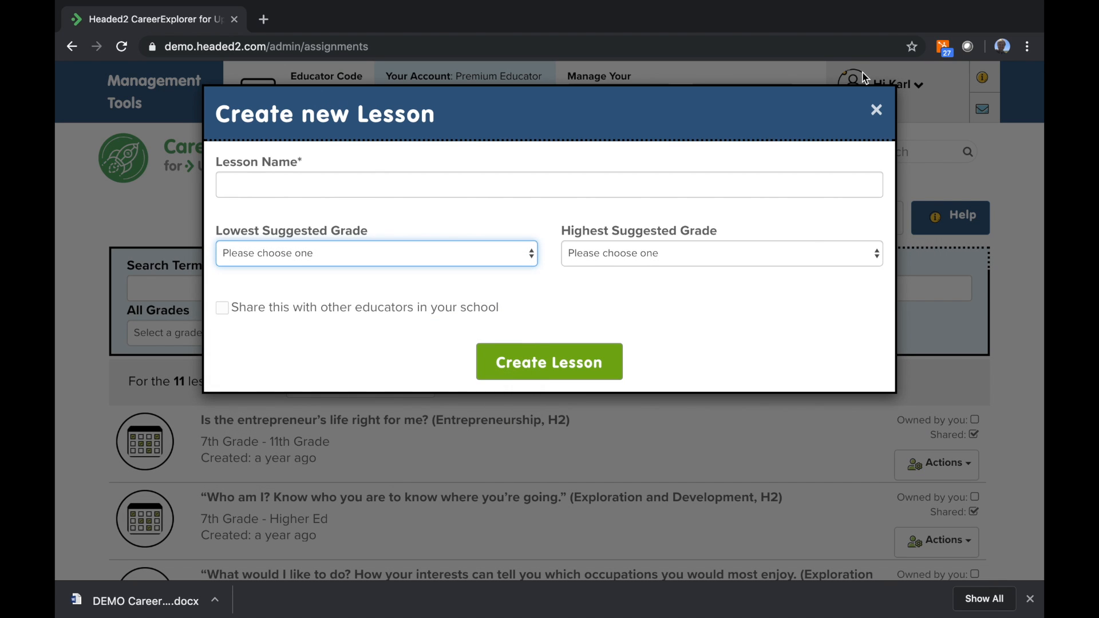
pyautogui.click(874, 113)
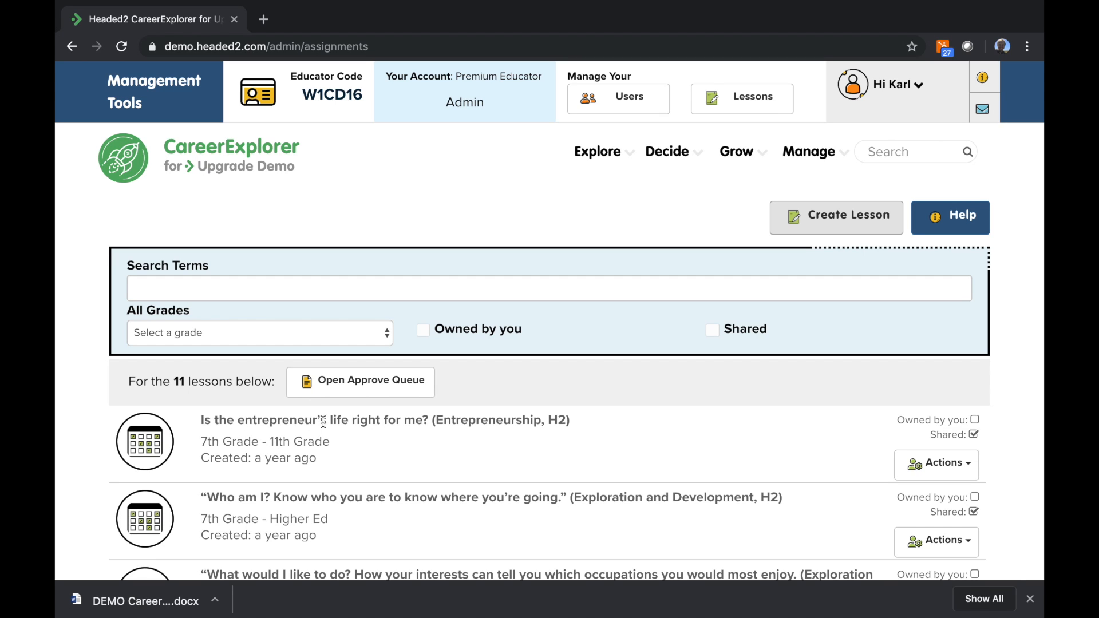
# Step: Read through the Learn More details of the lesson "Is the entrepreneur's life right for me? (Entrepreneurship, H2)"
pyautogui.click(936, 465)
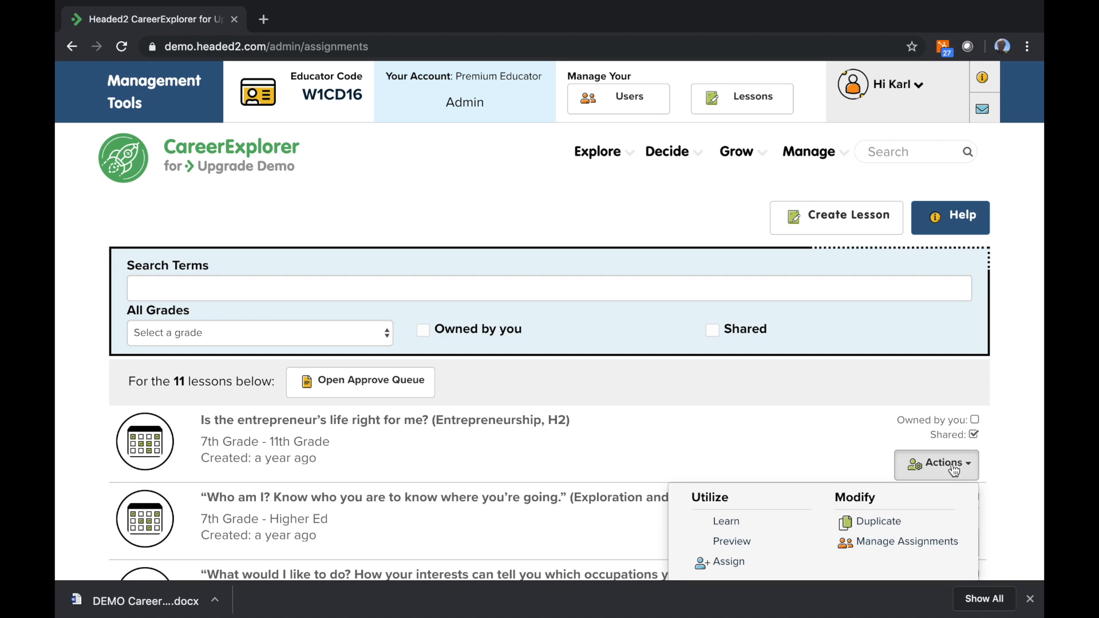
pyautogui.click(728, 522)
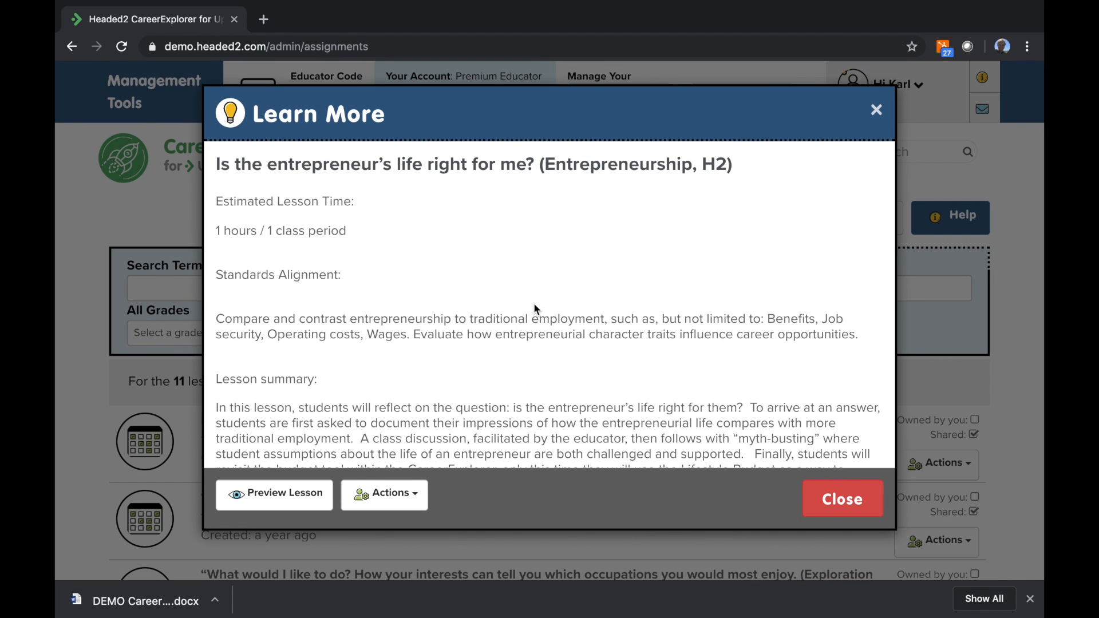
pyautogui.scroll(-5, 535, 310)
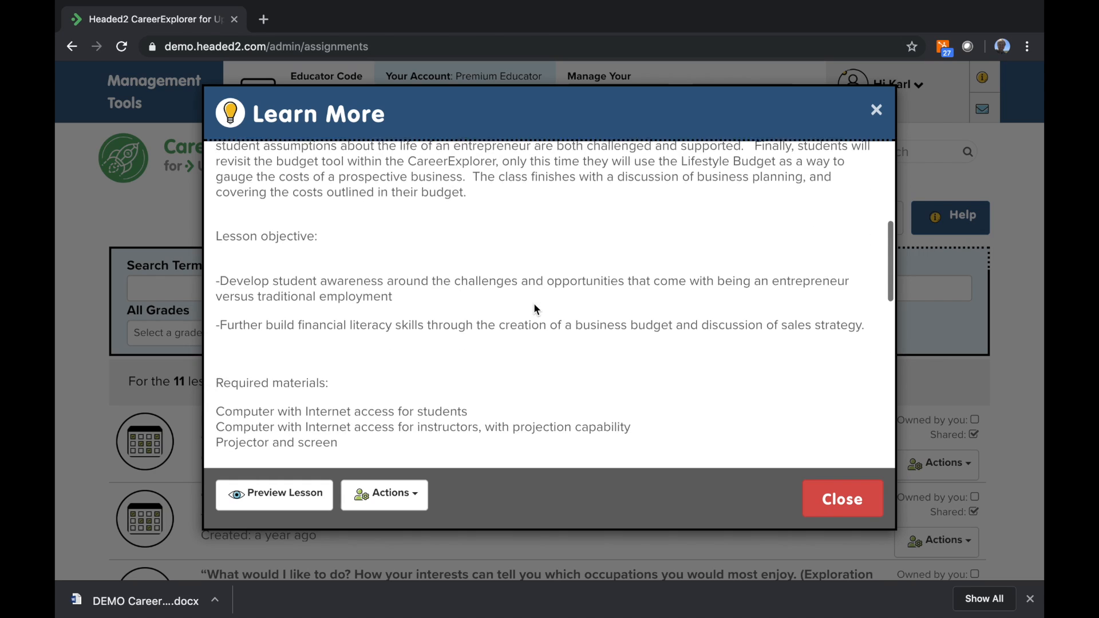
pyautogui.scroll(-10, 535, 309)
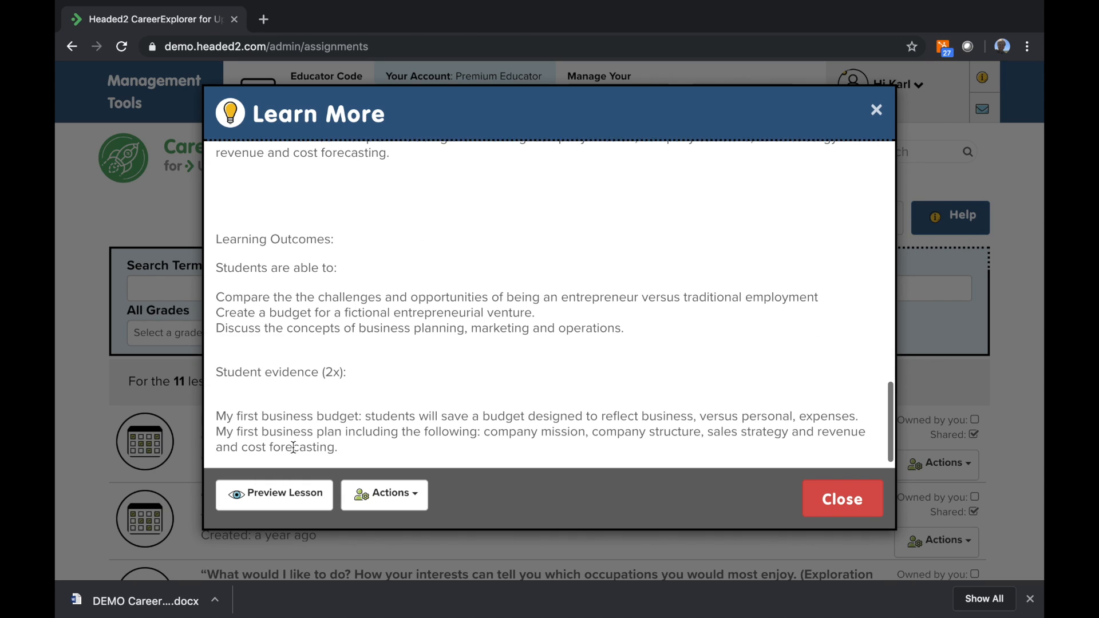
# Step: Preview the entrepreneur lesson as an educator, step through its tasks, and return to the lessons list
pyautogui.click(275, 495)
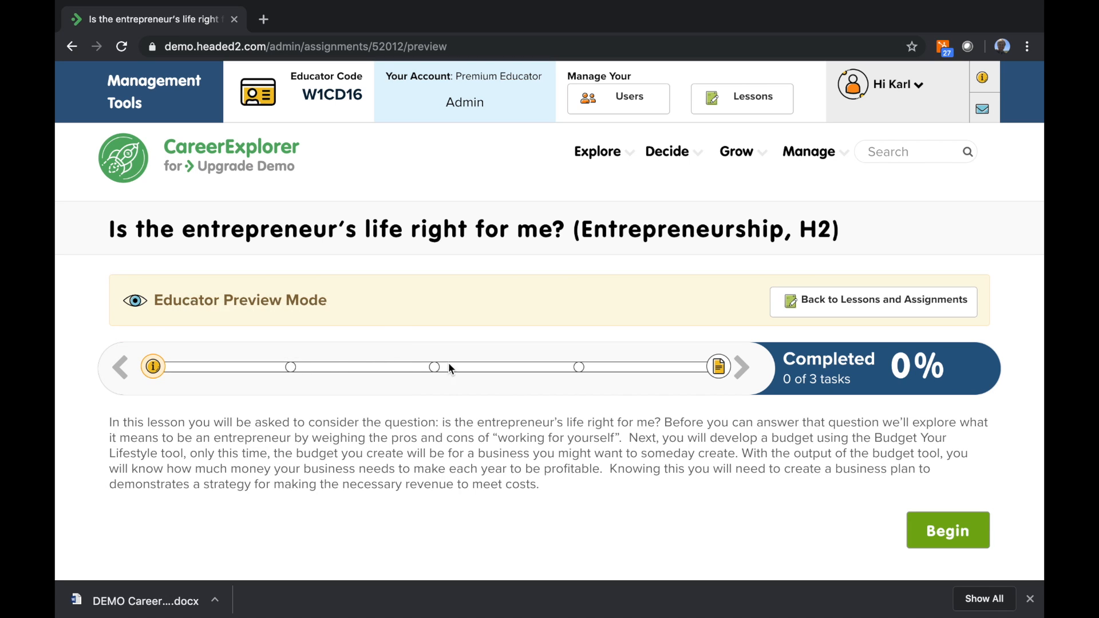
pyautogui.click(743, 369)
pyautogui.click(743, 372)
pyautogui.click(742, 372)
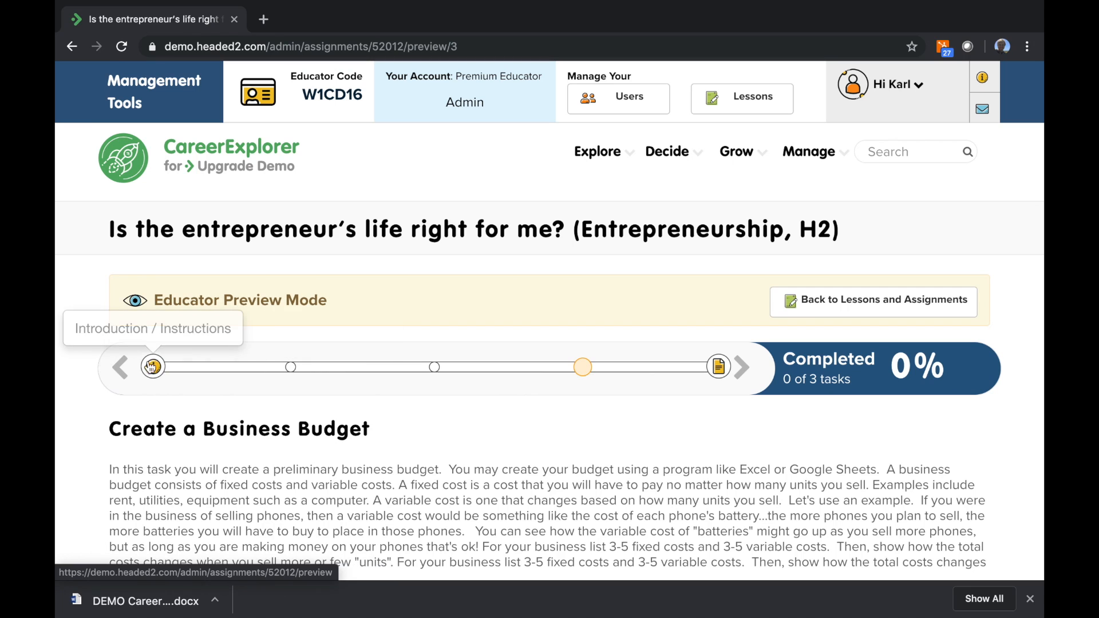
pyautogui.click(121, 366)
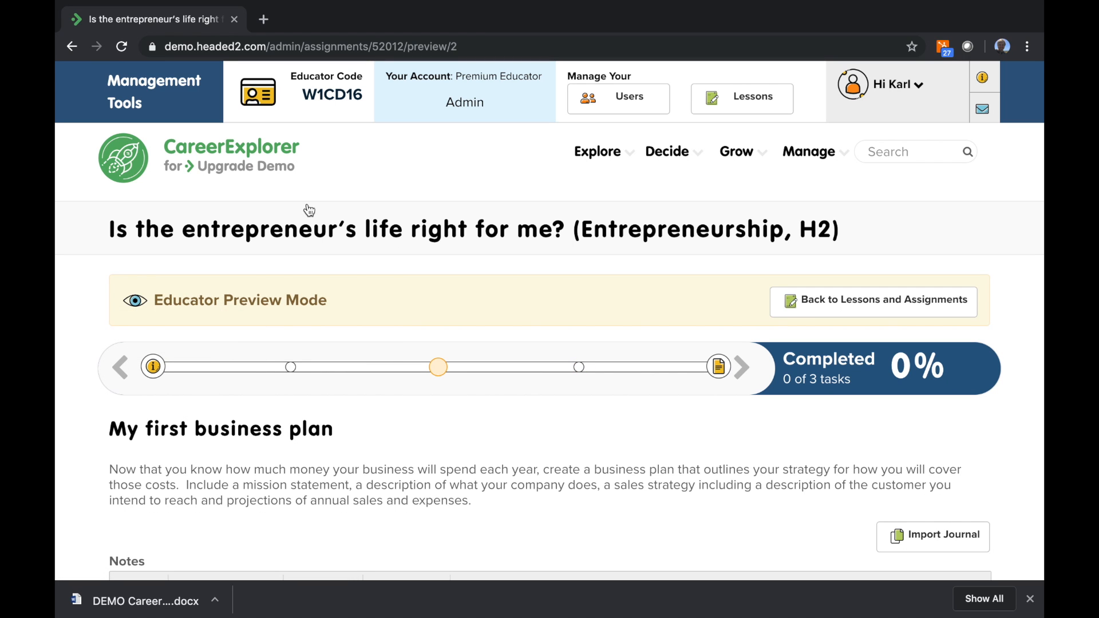
pyautogui.click(845, 306)
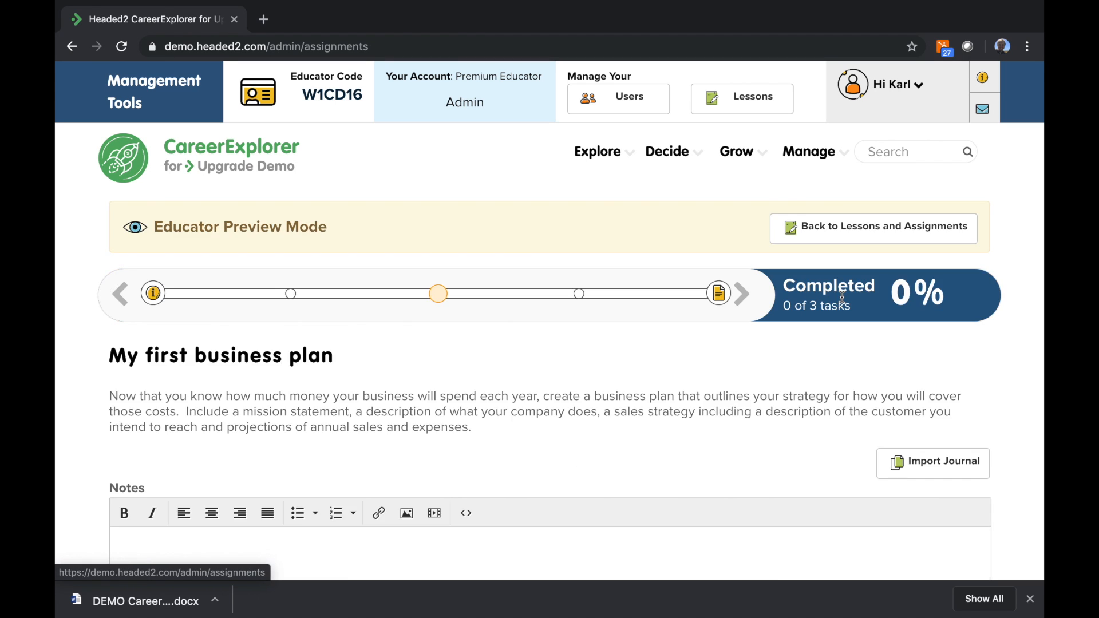
# Step: Start assigning the lesson "Is the entrepreneur's life right for me?" and continue to the User Management page
pyautogui.scroll(-2, 360, 219)
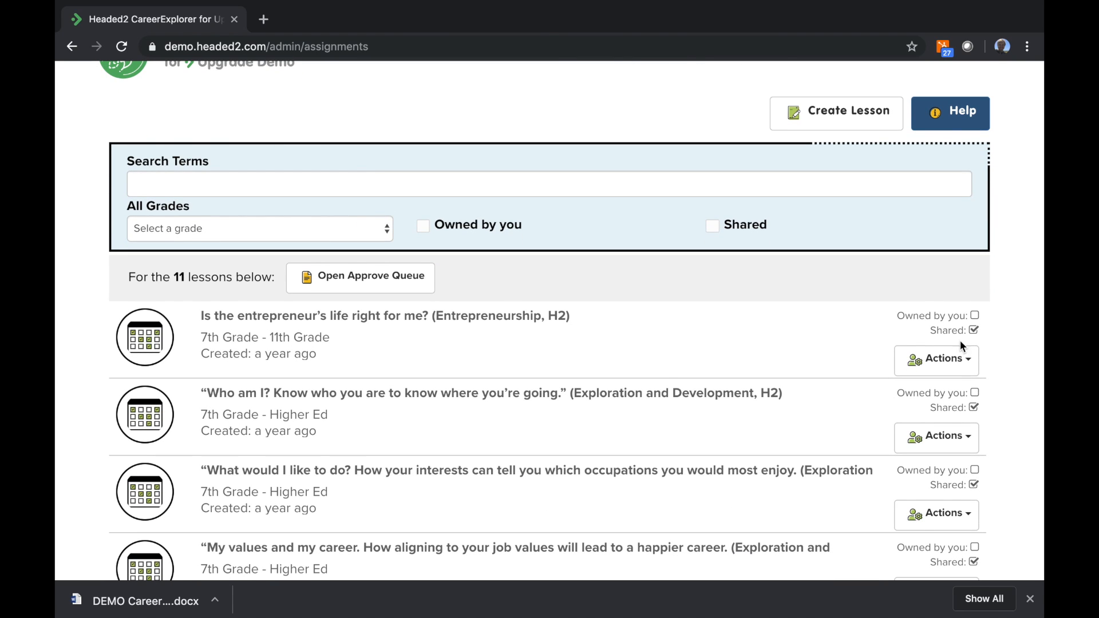
pyautogui.click(960, 359)
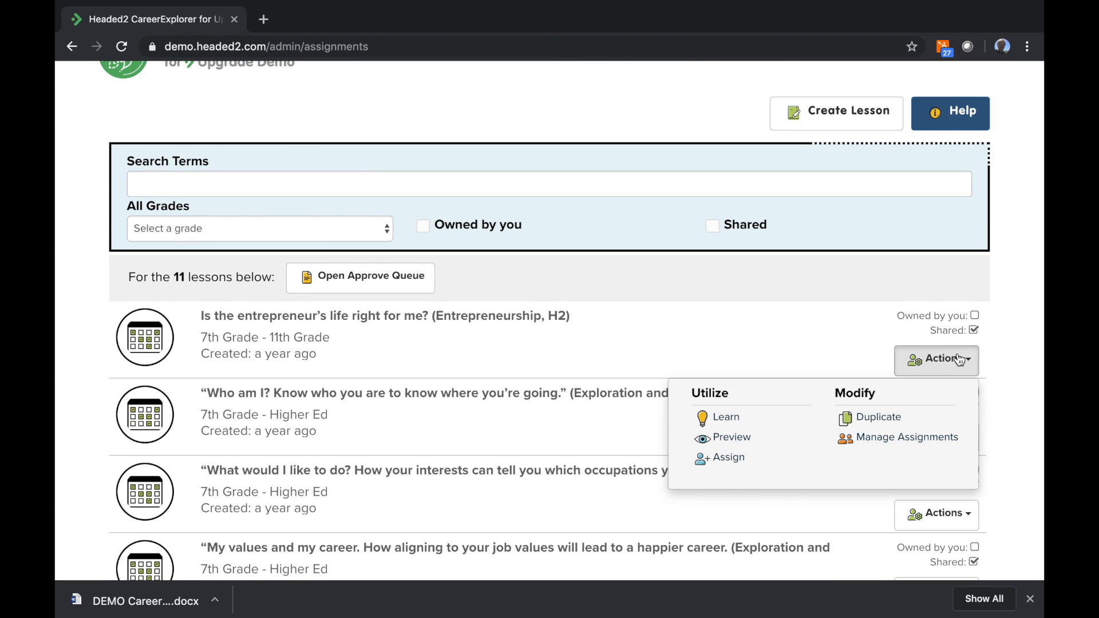
pyautogui.click(730, 458)
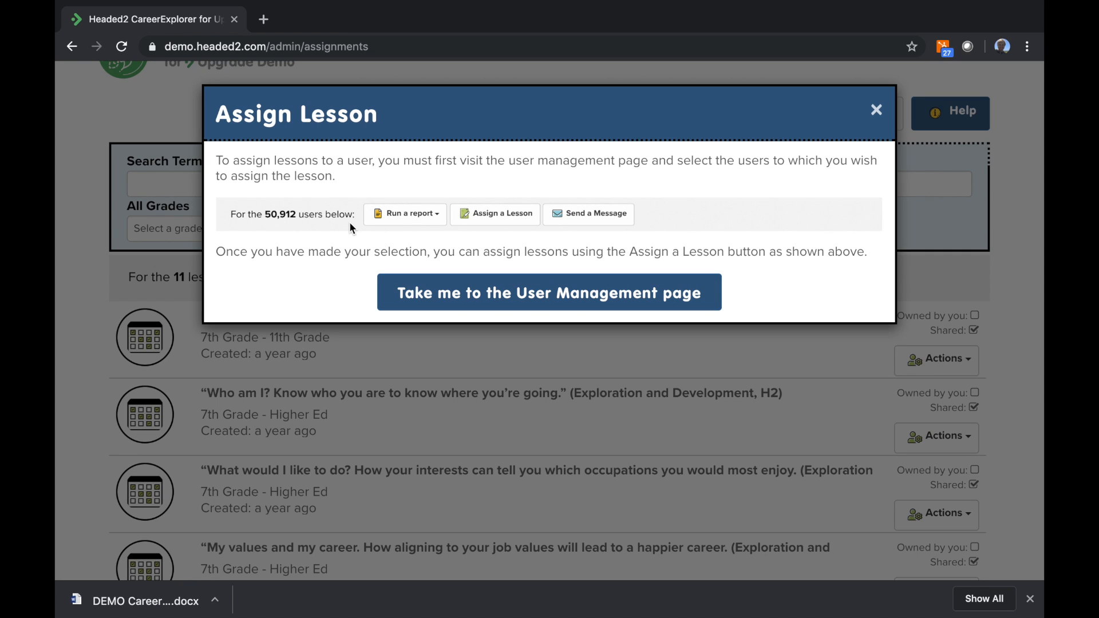
pyautogui.click(499, 286)
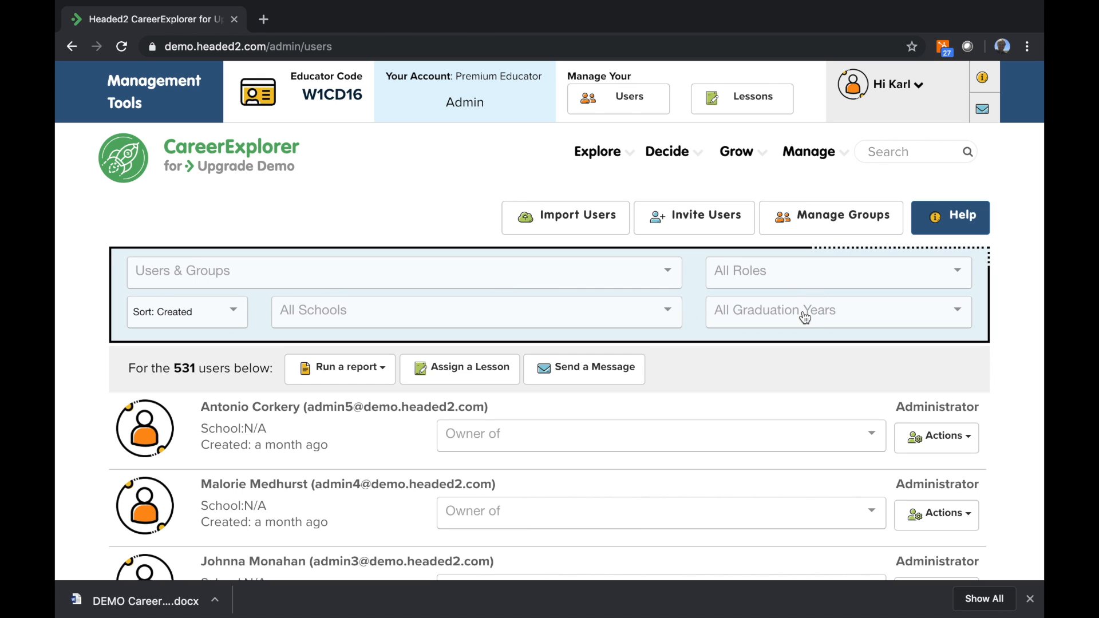
# Step: Filter the user list by graduation year to Class of 2022 (Sophomores)
pyautogui.click(417, 275)
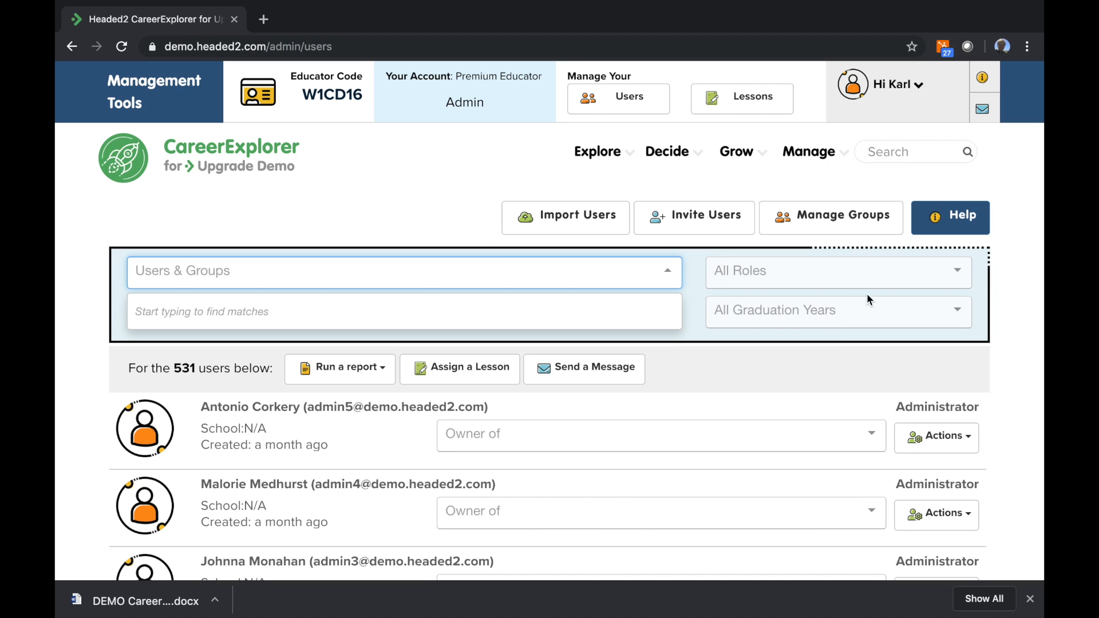
pyautogui.click(834, 312)
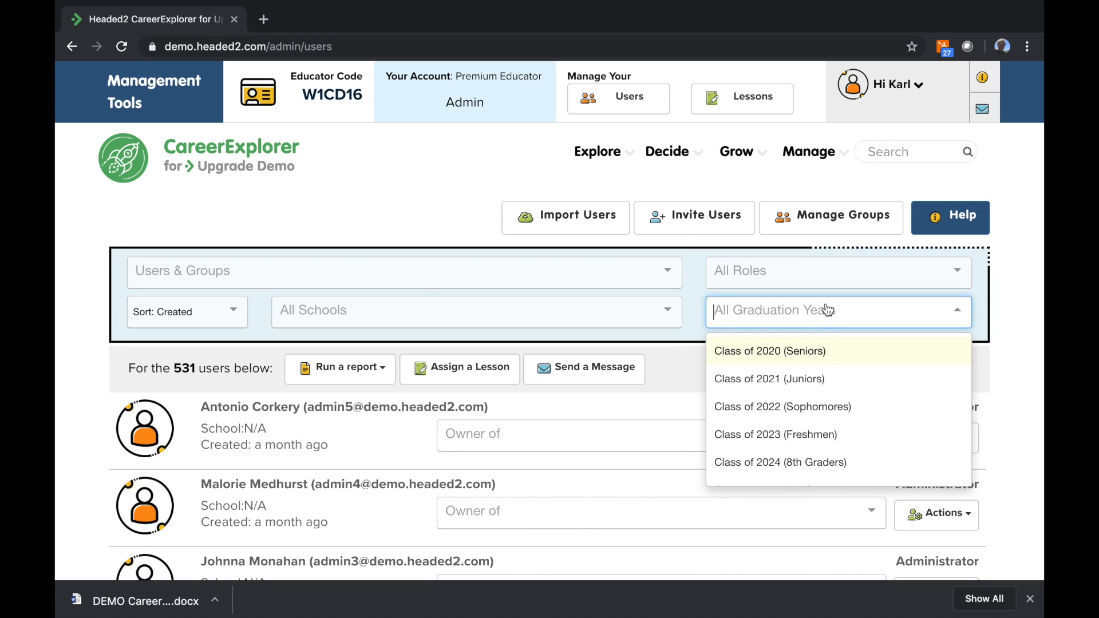
pyautogui.click(812, 408)
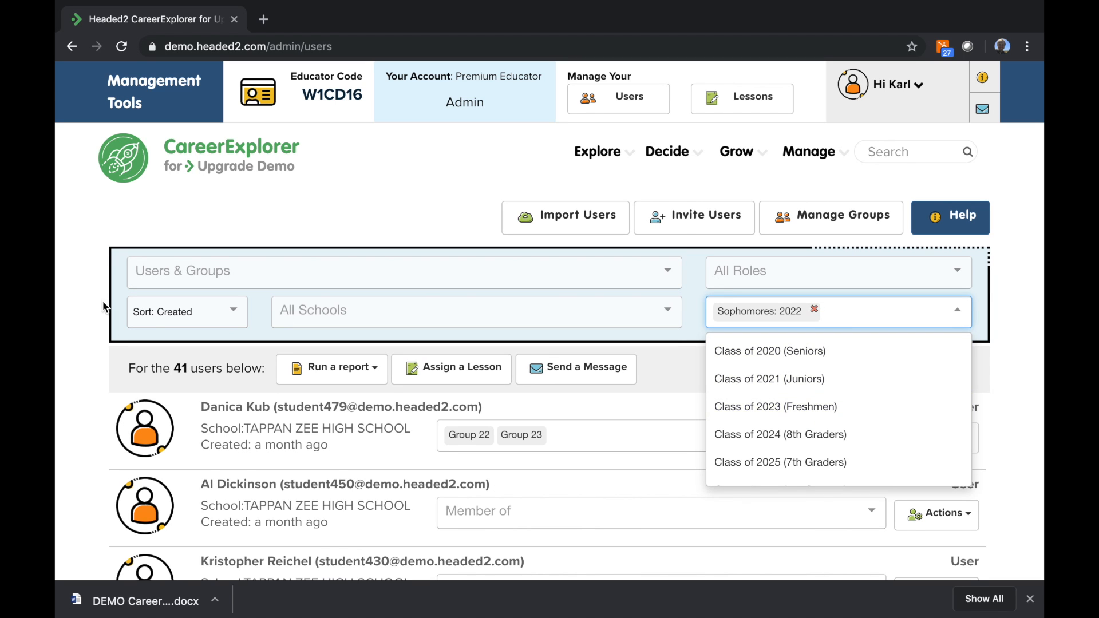
# Step: Assign the lesson "Is the entrepreneur's life right for me? (Entrepreneurship, H2)" to all filtered sophomores, confirm, and close the assignment dialog
pyautogui.click(467, 382)
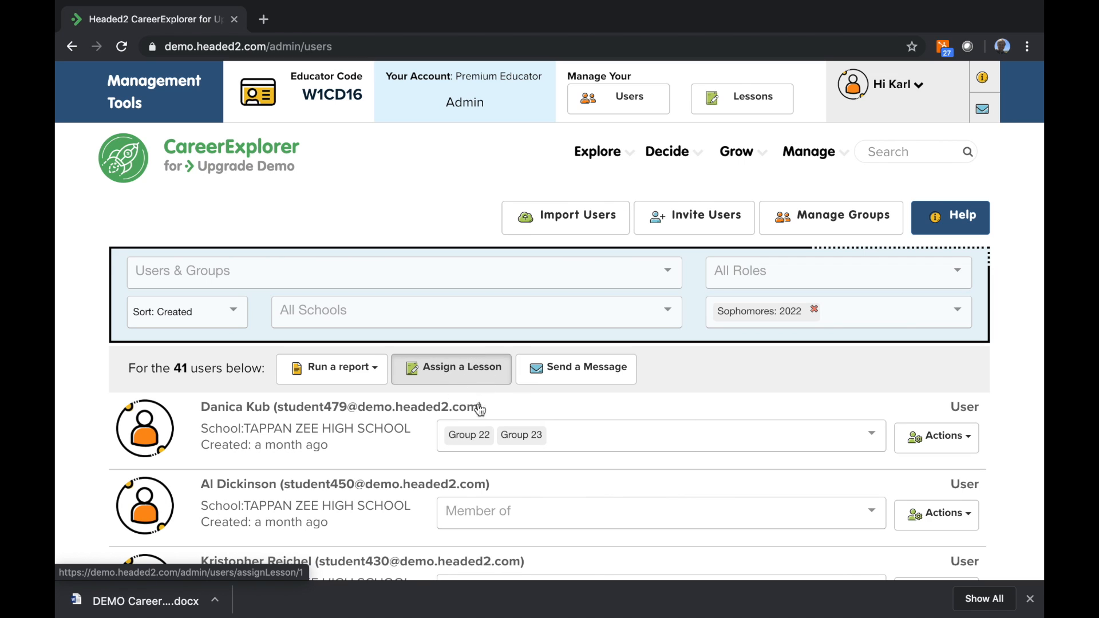
pyautogui.click(442, 380)
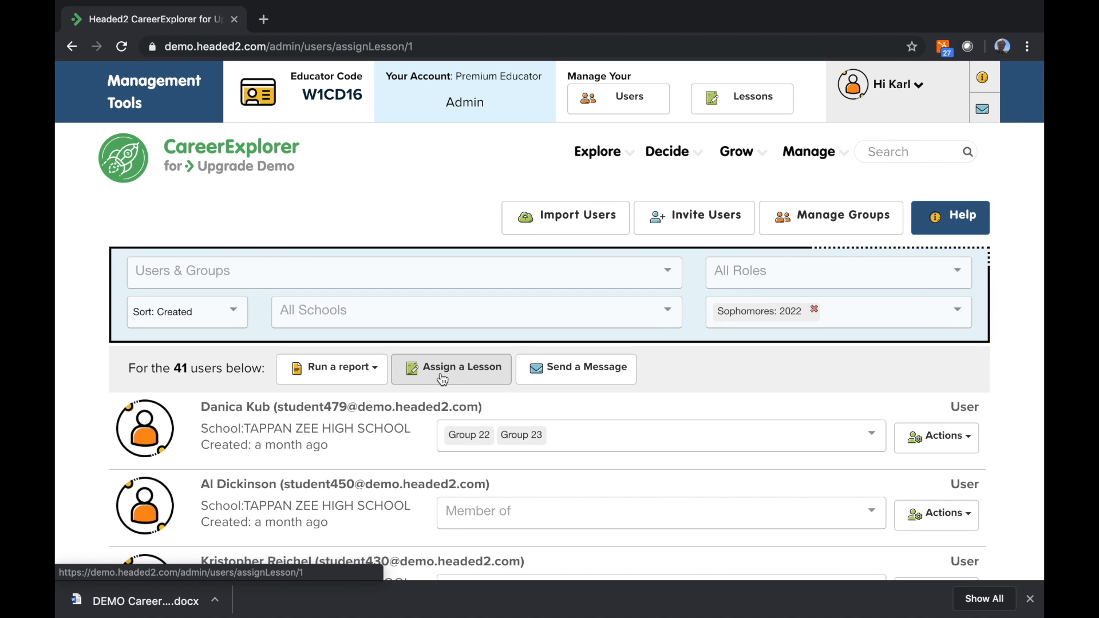
pyautogui.scroll(-1, 442, 380)
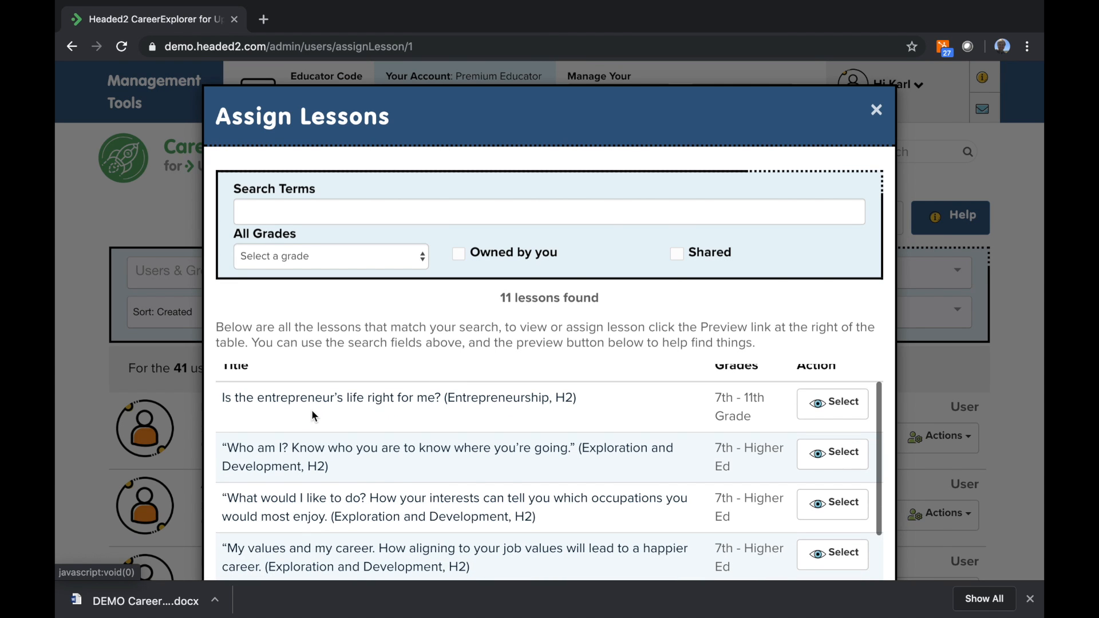
pyautogui.click(862, 408)
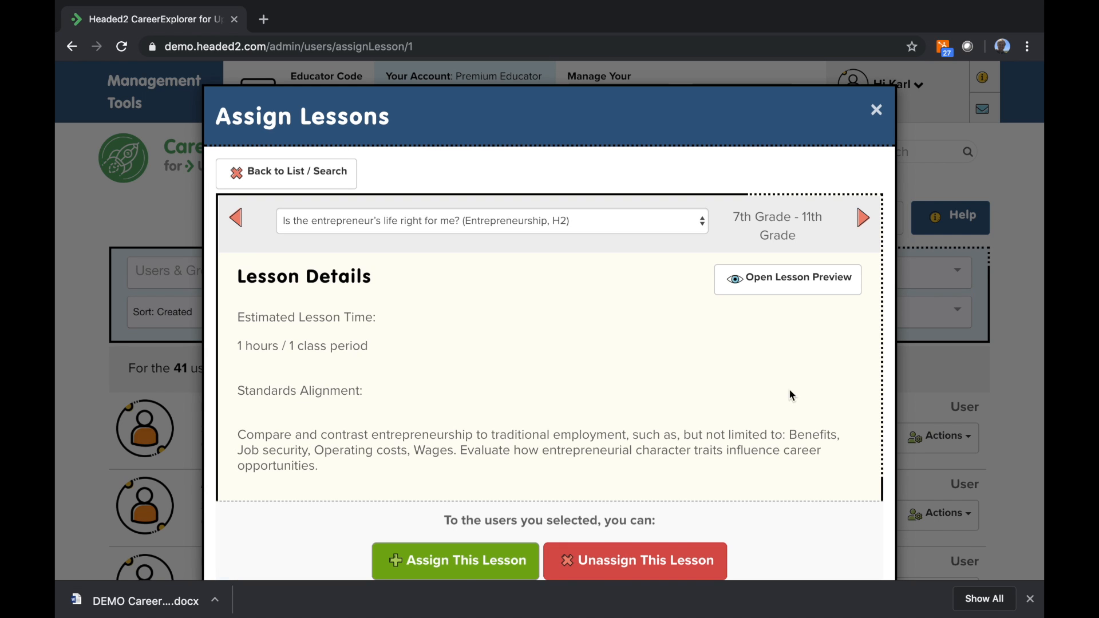
pyautogui.scroll(-2, 640, 342)
pyautogui.click(439, 567)
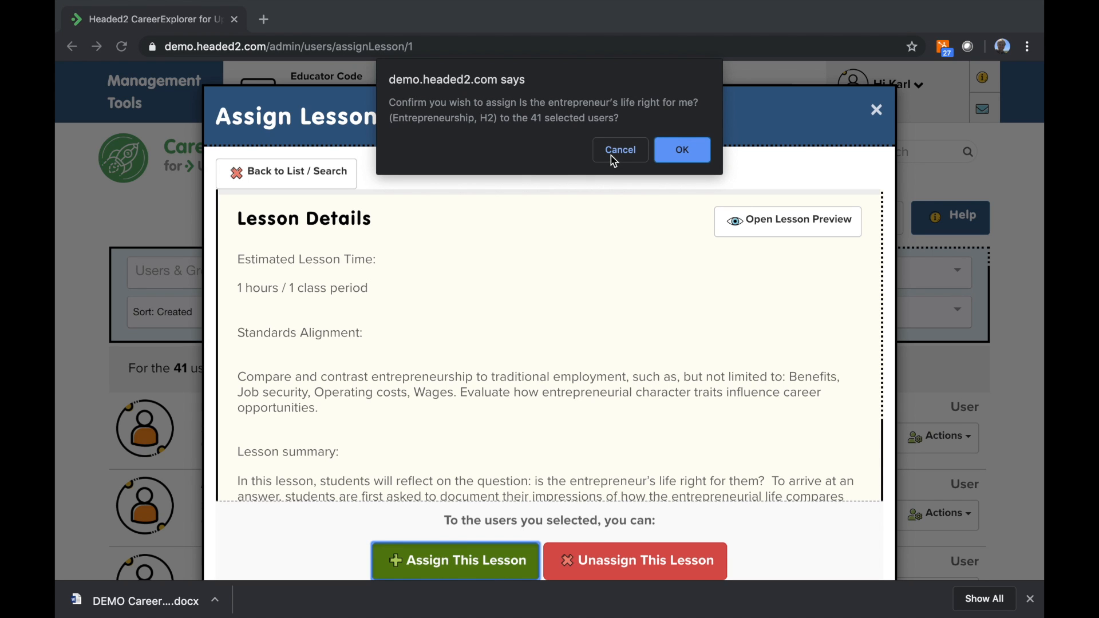
pyautogui.click(683, 152)
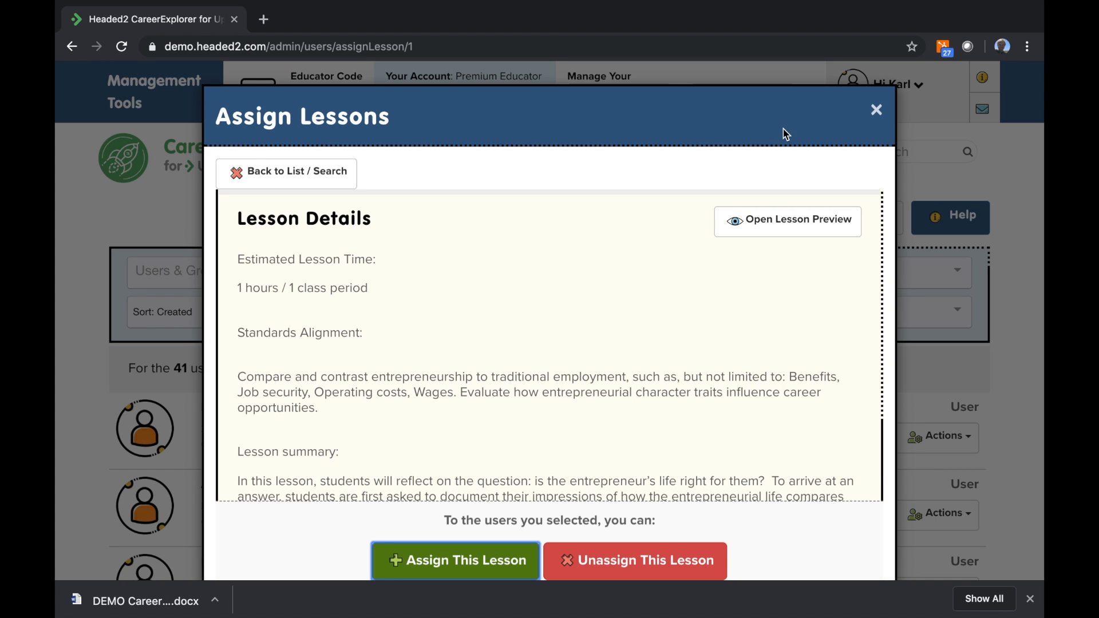
pyautogui.click(876, 112)
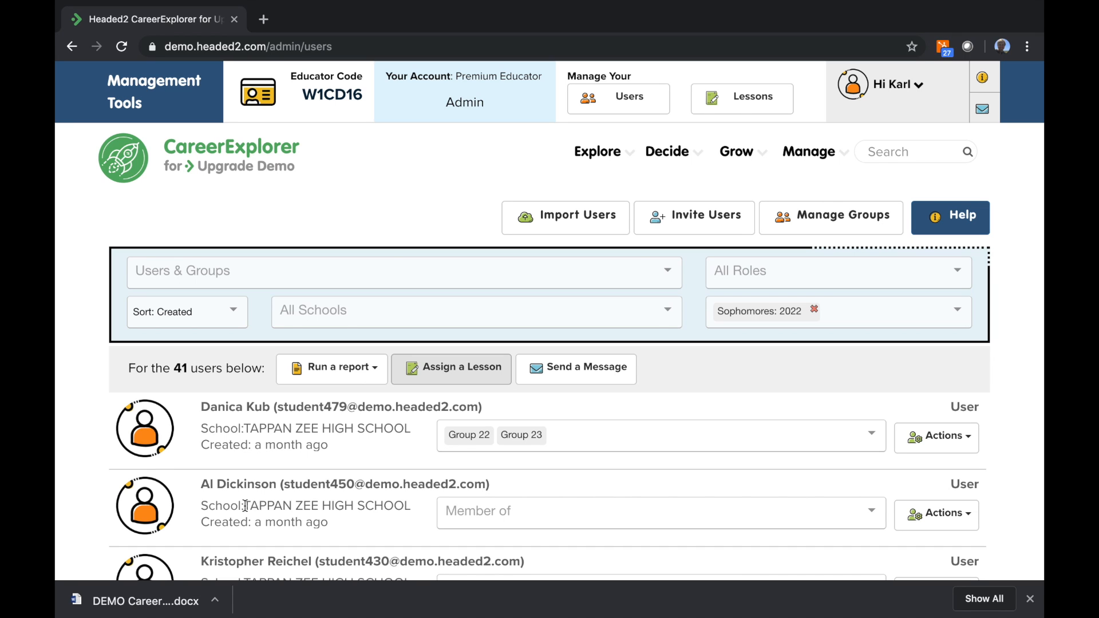
# Step: Run the Assignment Status Report for "Is the entrepreneur's life right for me? (Entrepreneurship, H2)" and review the students' assignment dates and progress
pyautogui.click(321, 370)
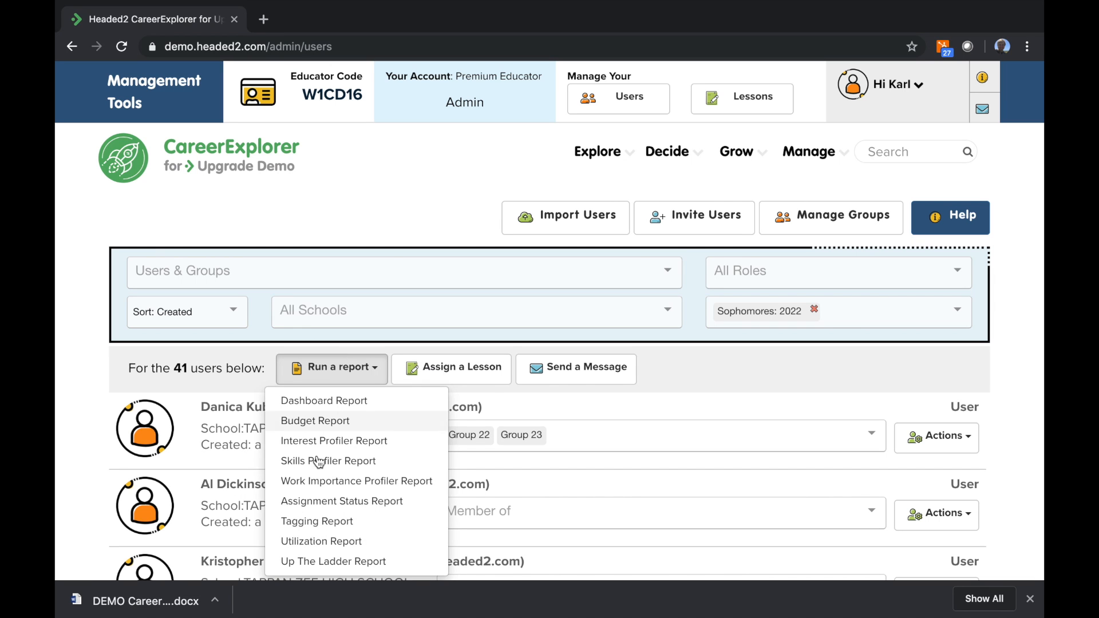
pyautogui.click(314, 502)
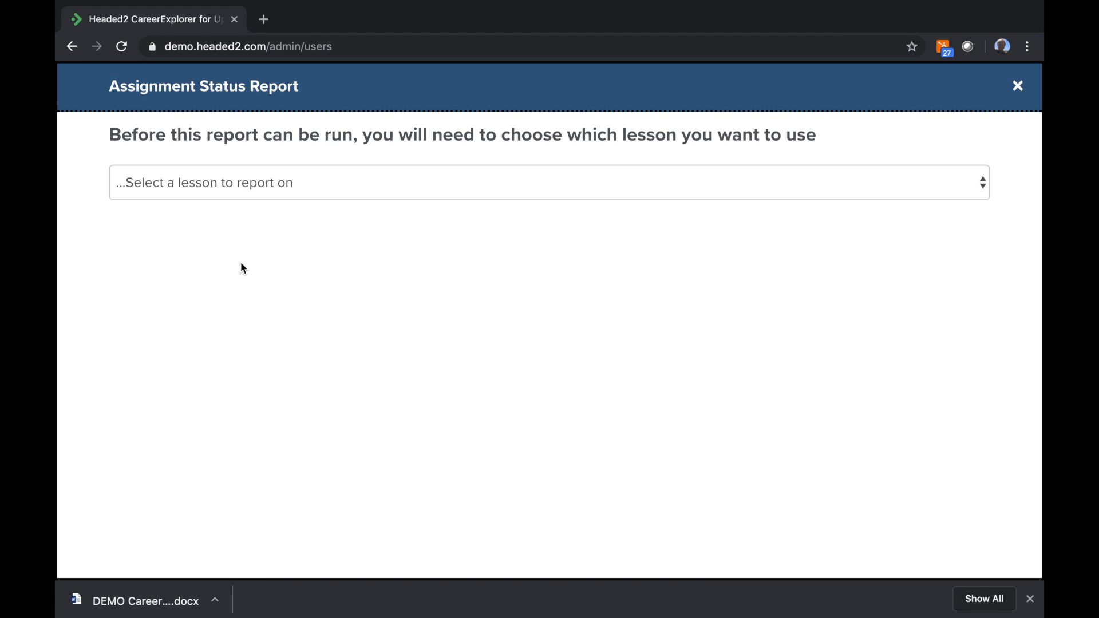
pyautogui.click(218, 191)
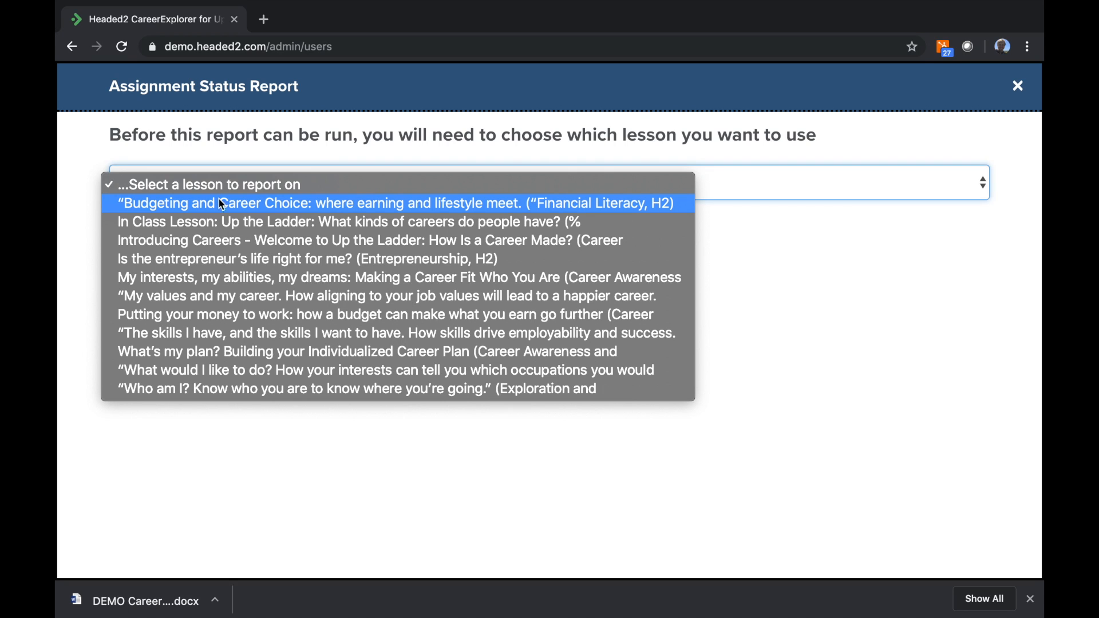
pyautogui.click(228, 261)
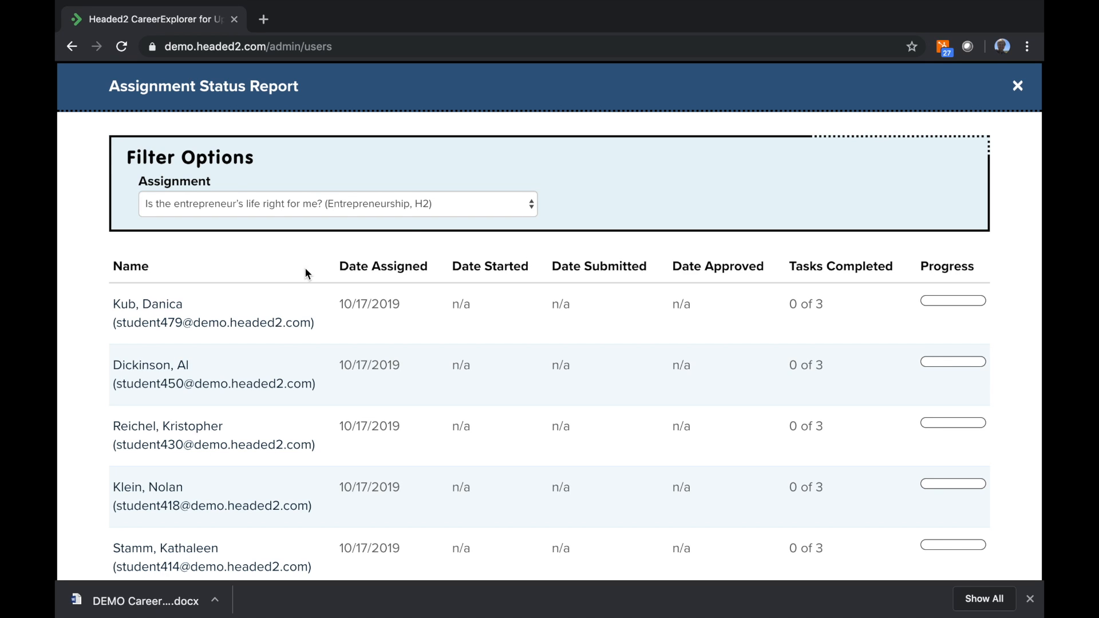
pyautogui.scroll(-1, 305, 272)
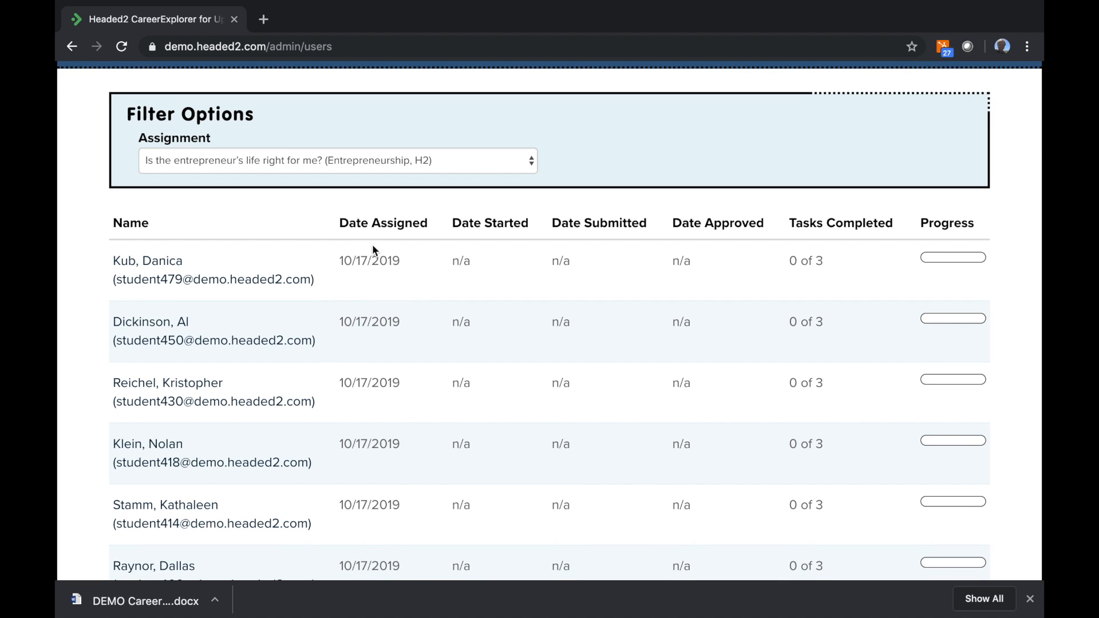
pyautogui.scroll(-15, 523, 250)
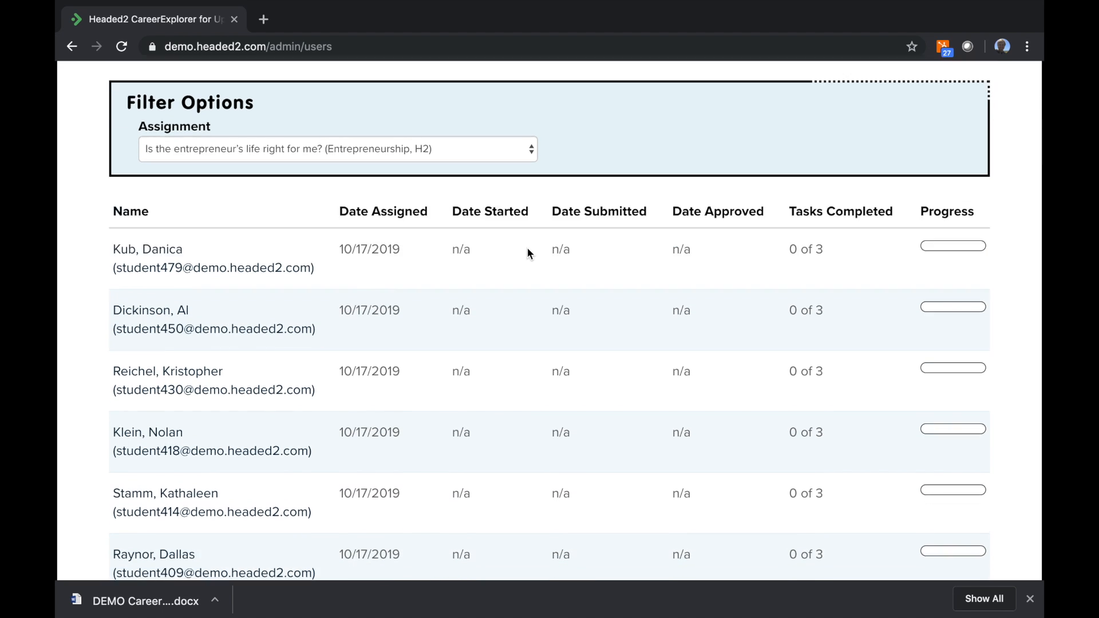
# Step: Look through the full student list in the Assignment Status Report, checking tasks completed and progress, and close the report
pyautogui.scroll(-10, 527, 252)
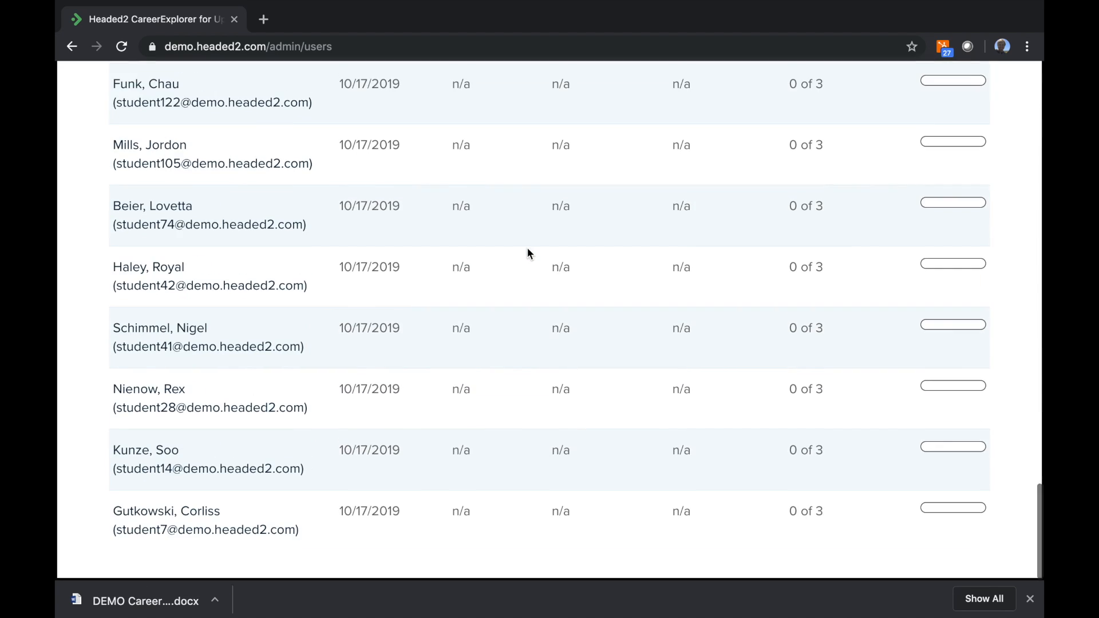
pyautogui.scroll(14, 527, 252)
pyautogui.scroll(8, 527, 251)
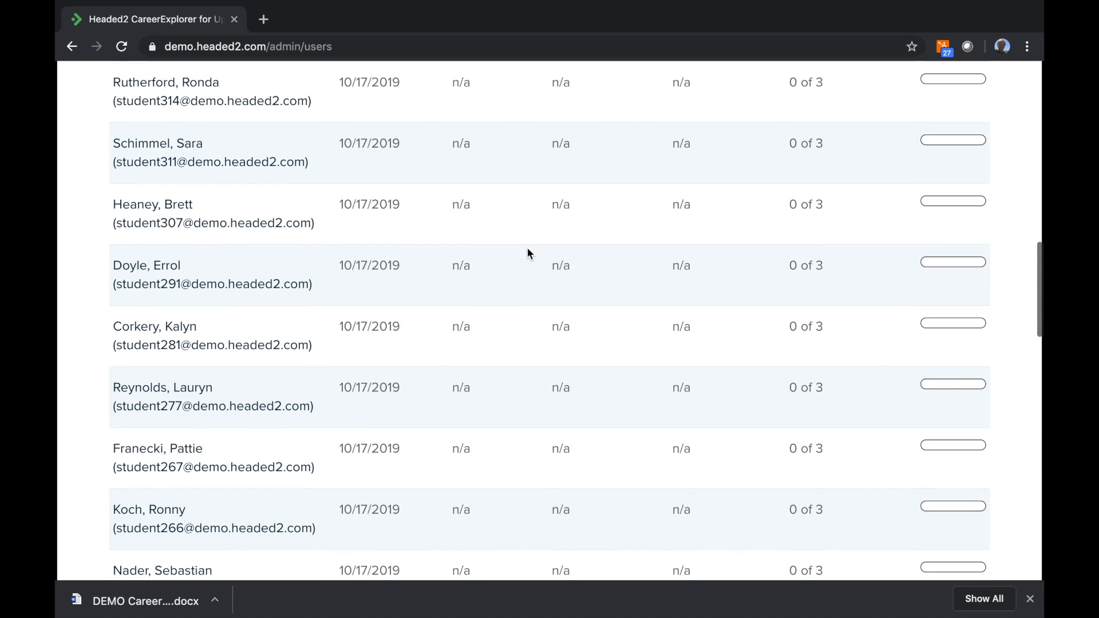
pyautogui.scroll(1, 528, 253)
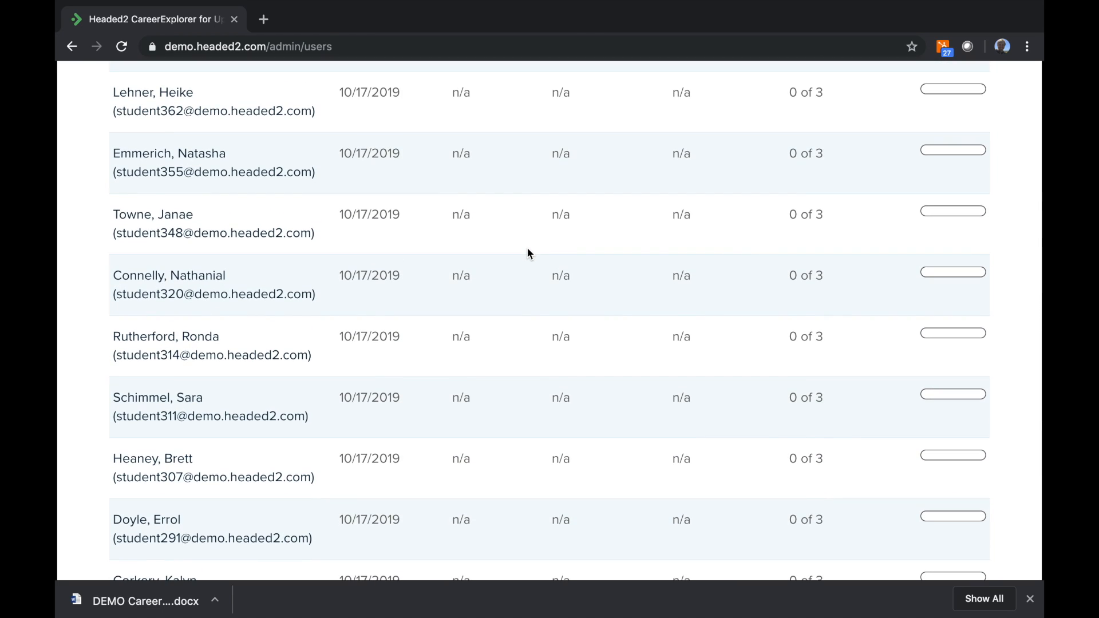
pyautogui.scroll(10, 527, 247)
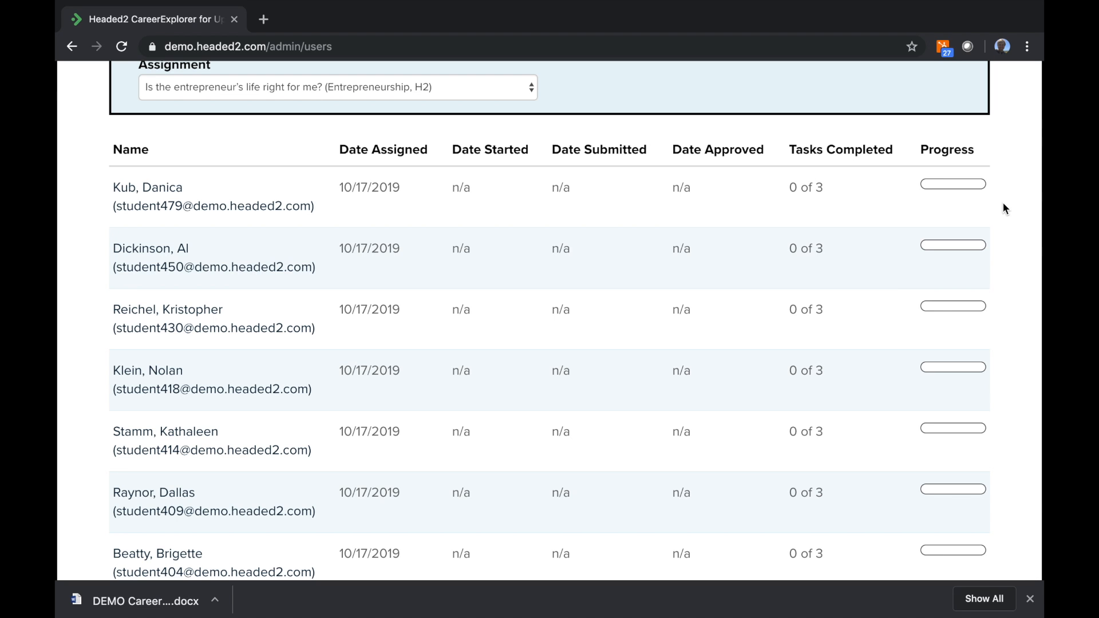
pyautogui.scroll(3, 1002, 189)
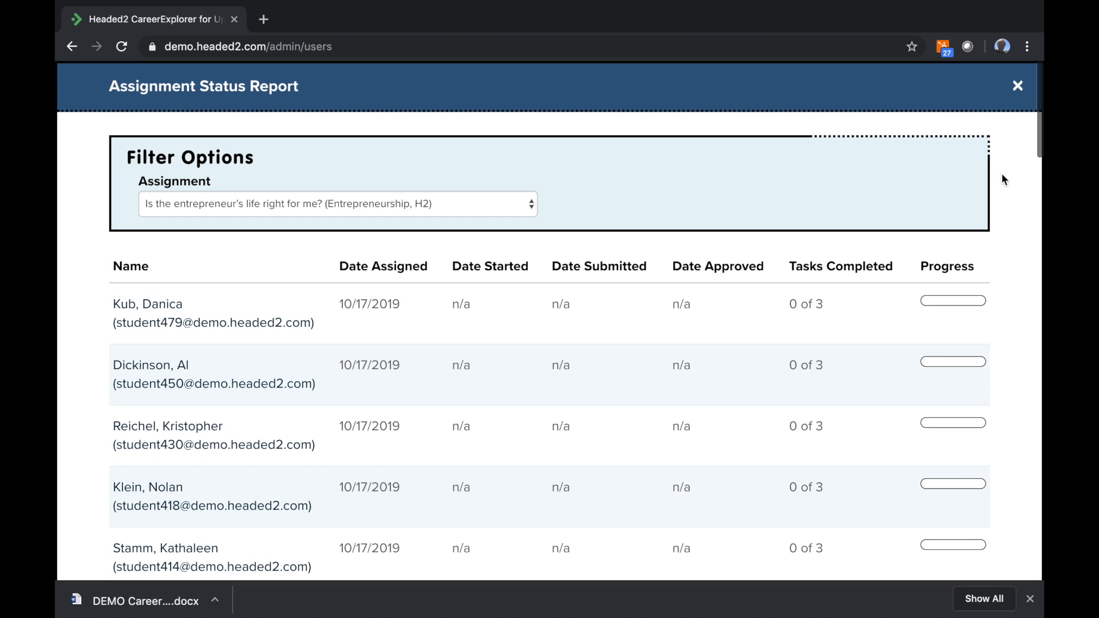
pyautogui.click(1018, 91)
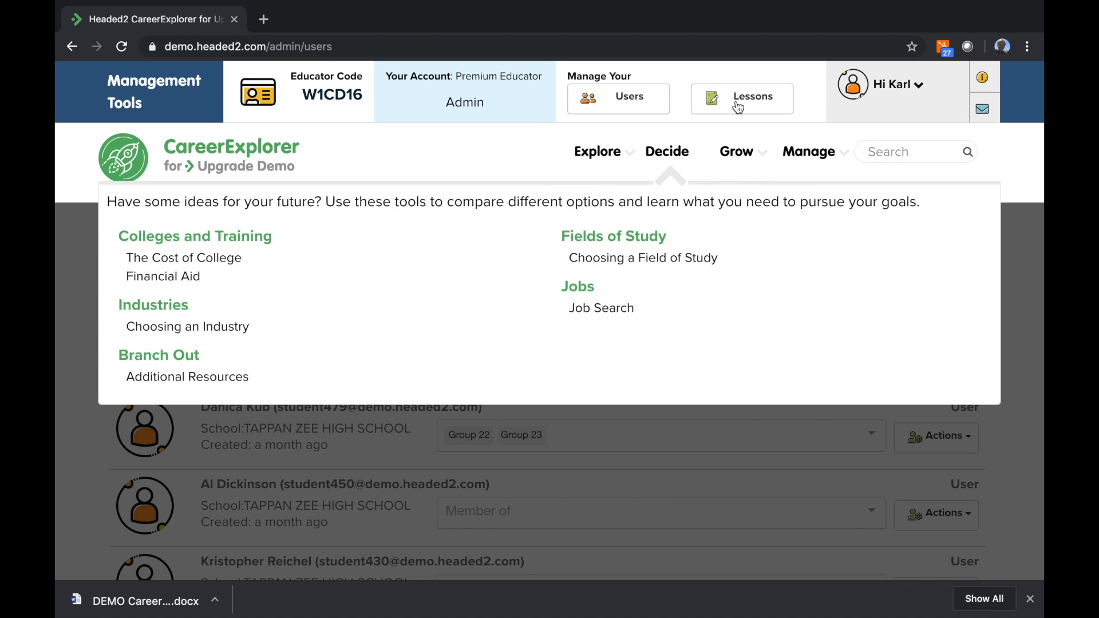
# Step: Go to the lessons management page, check the Lesson Approval Queue for submitted assignments, and close the queue
pyautogui.click(736, 100)
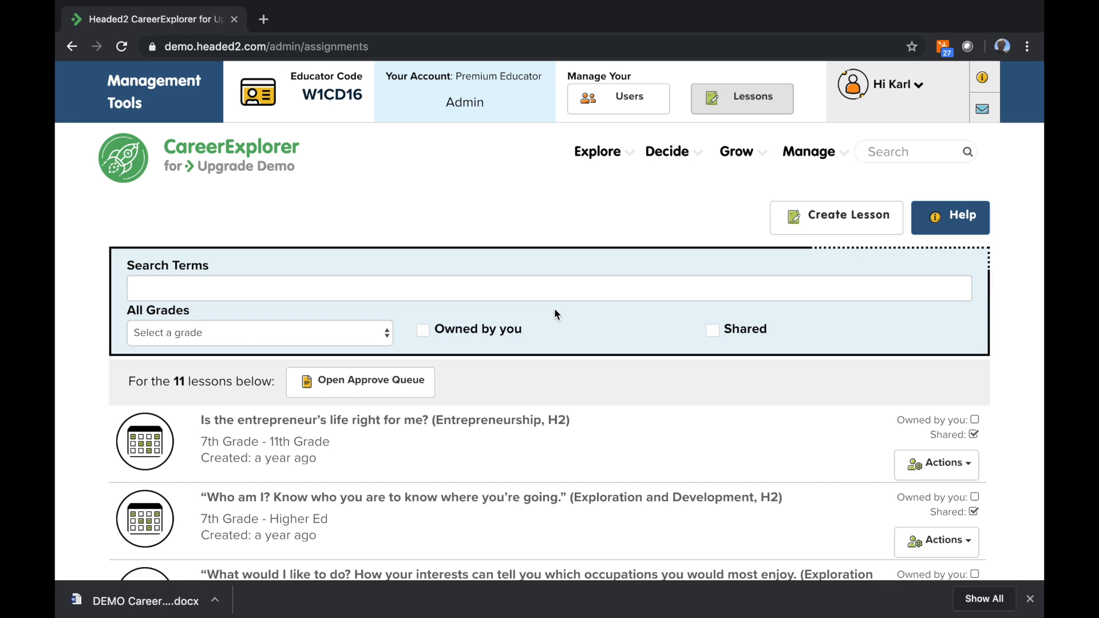
pyautogui.click(385, 384)
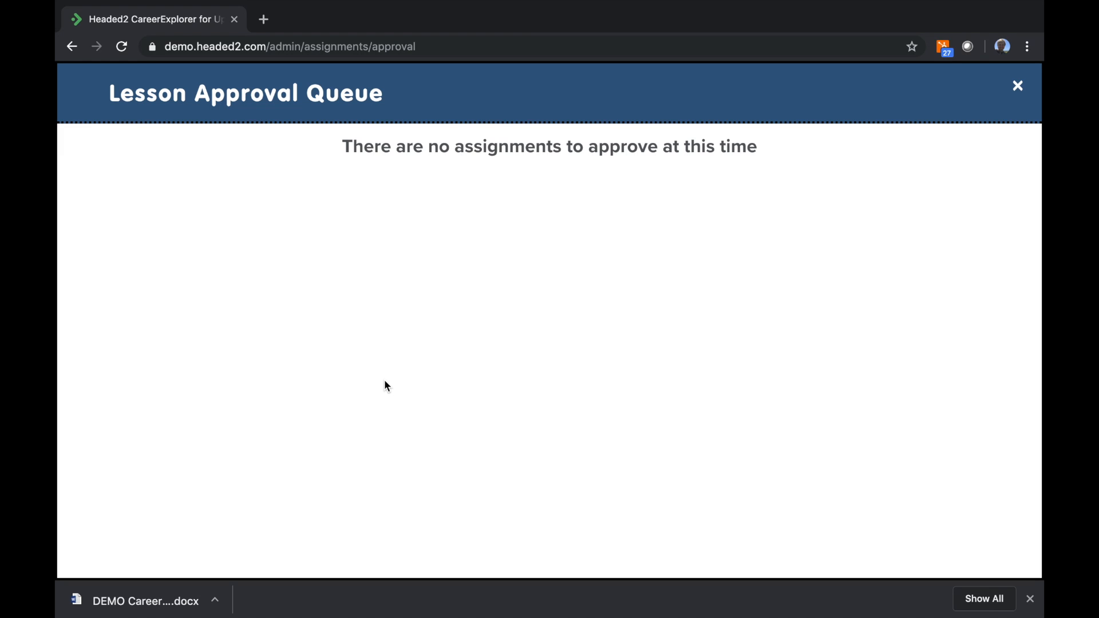
pyautogui.click(1017, 86)
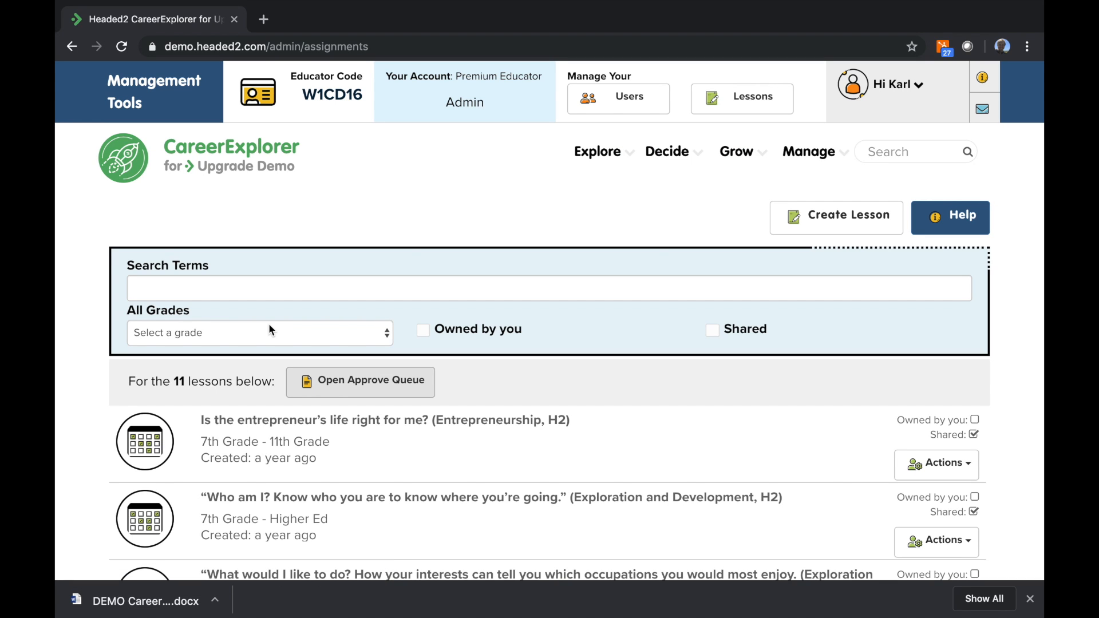